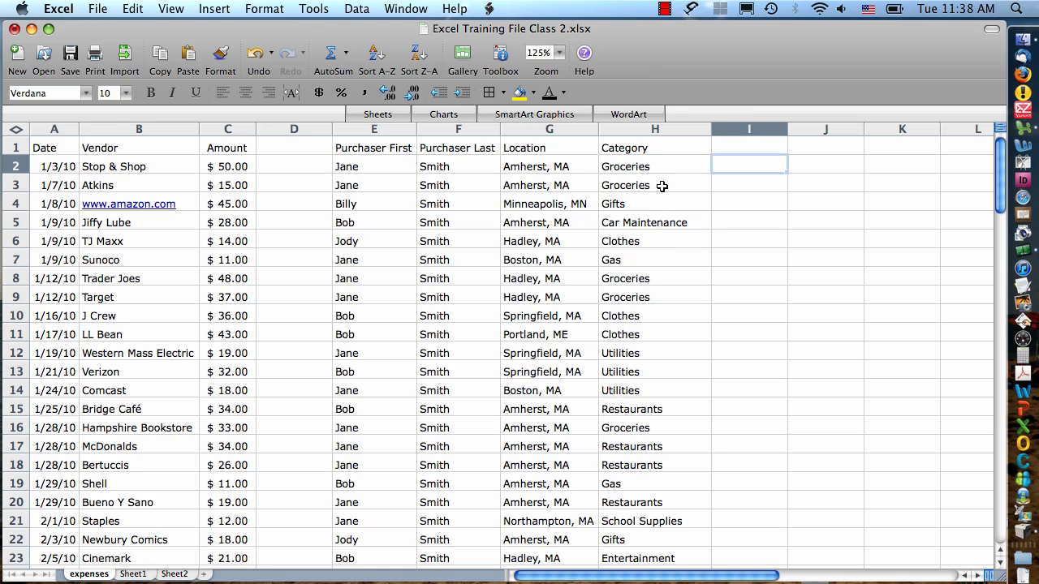
Cut the categories in H2:H8, paste them into I2, then undo the move.
{"action": "left_click_drag", "start_coordinate": [658, 165], "coordinate": [656, 279]}
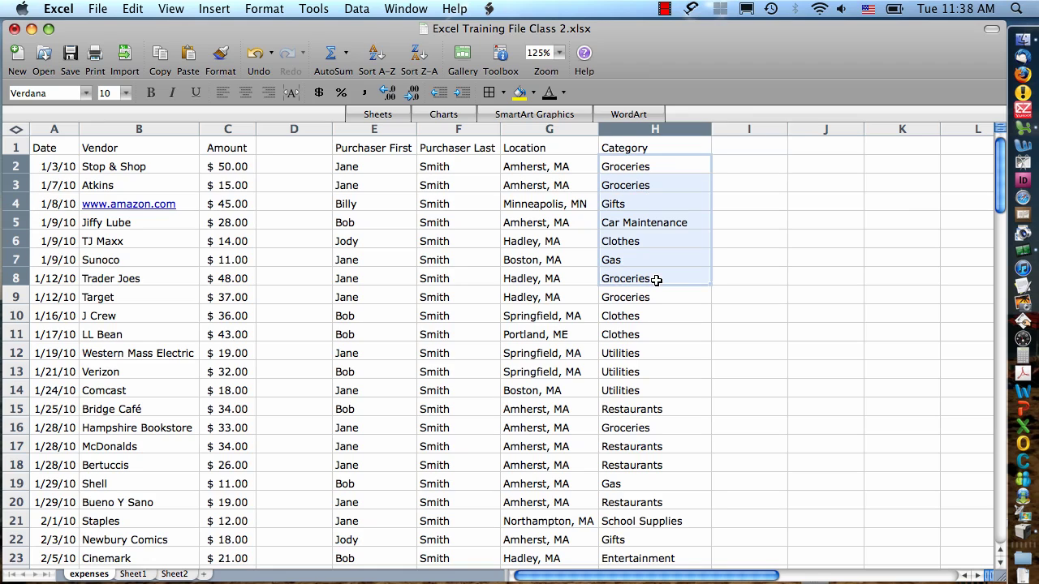
{"action": "right_click", "coordinate": [622, 229]}
{"action": "left_click", "coordinate": [659, 265]}
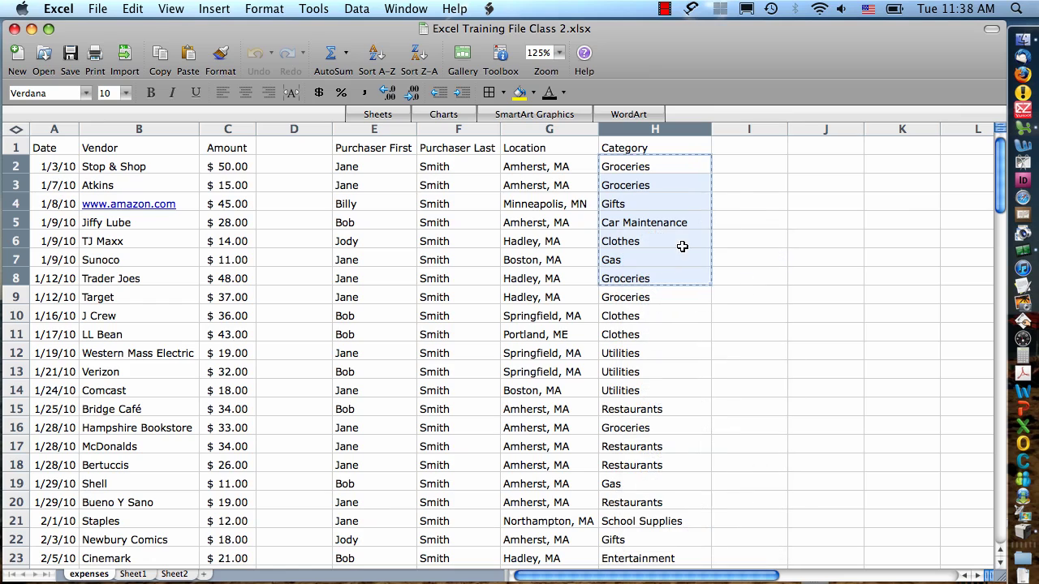
{"action": "left_click", "coordinate": [751, 158]}
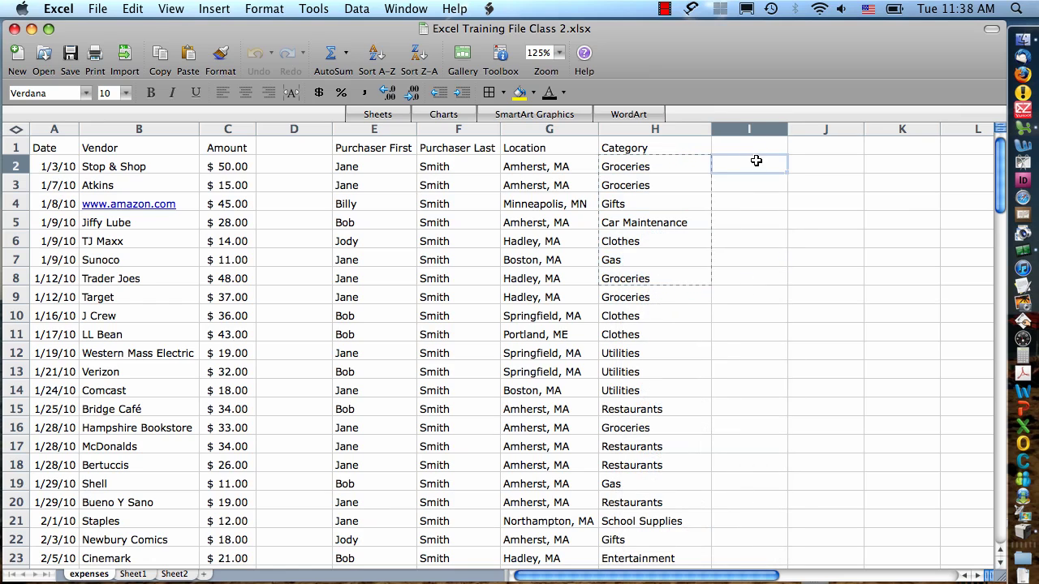
{"action": "key", "text": "super+v"}
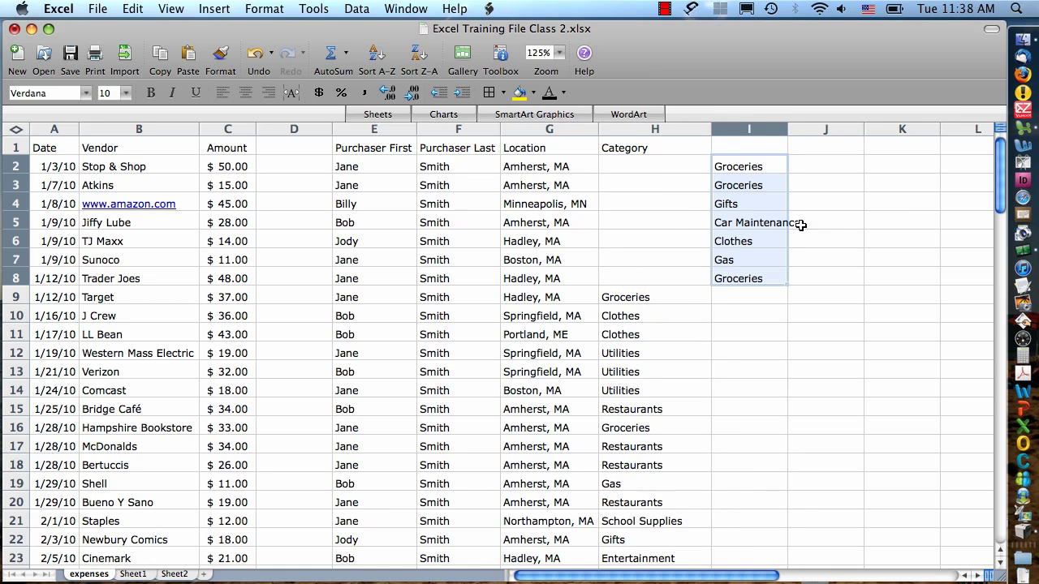
{"action": "key", "text": "super+z"}
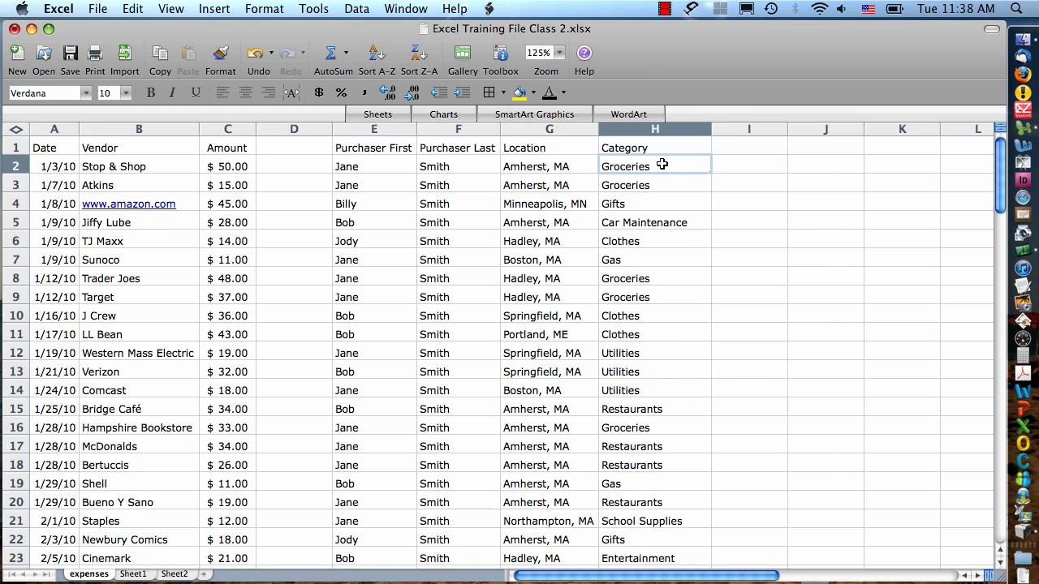
Move Groceries from H2 into I2, then undo it so it returns to H2.
{"action": "right_click", "coordinate": [662, 165]}
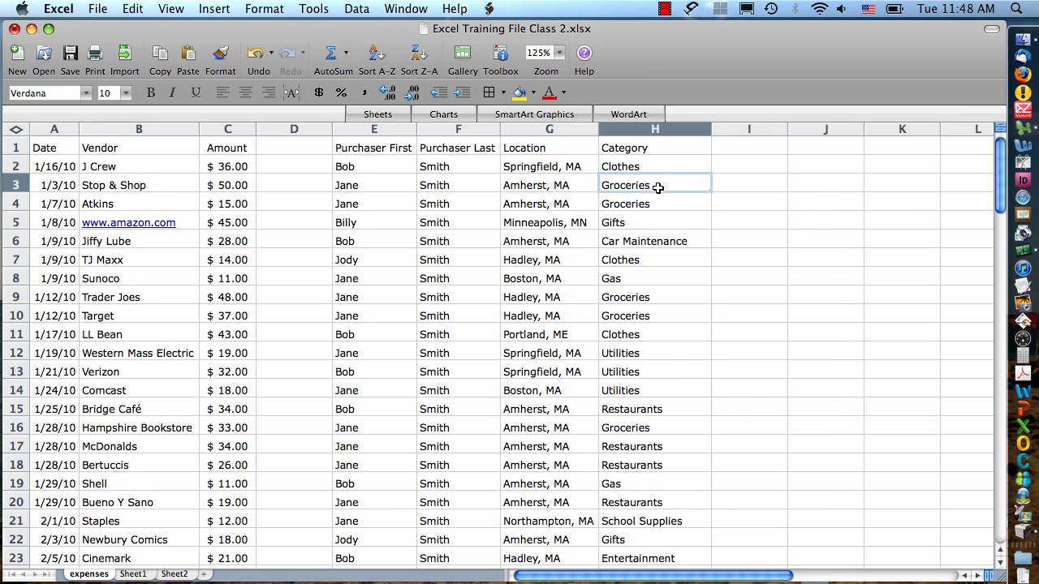
{"action": "right_click", "coordinate": [658, 187]}
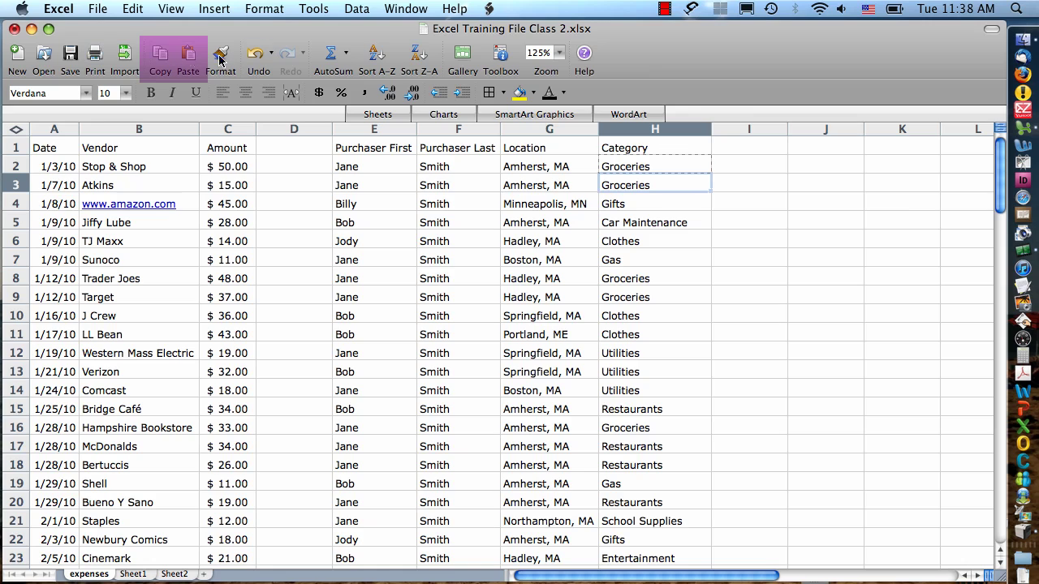
{"action": "left_click", "coordinate": [122, 8]}
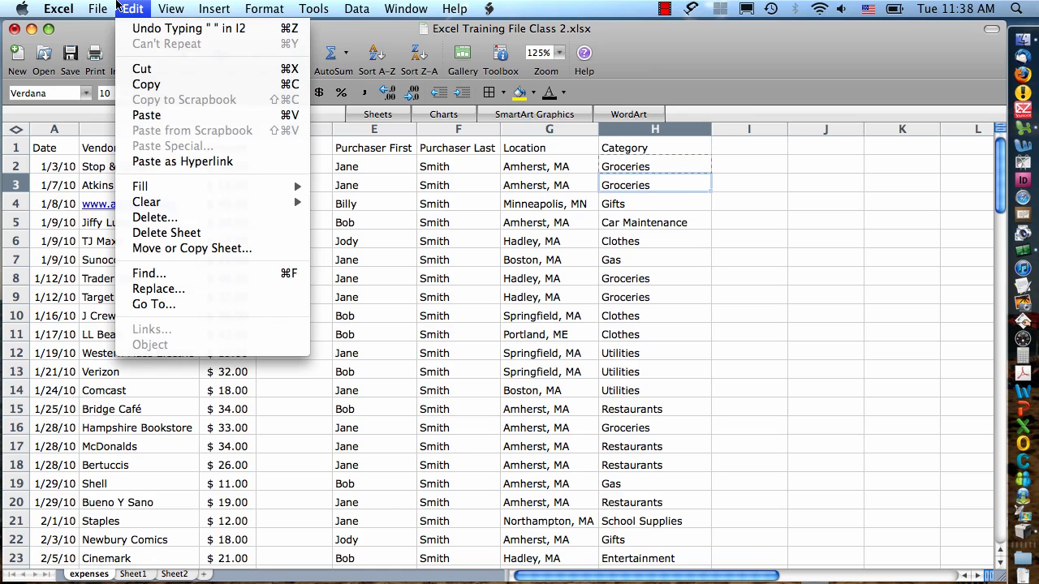
{"action": "left_click", "coordinate": [735, 167]}
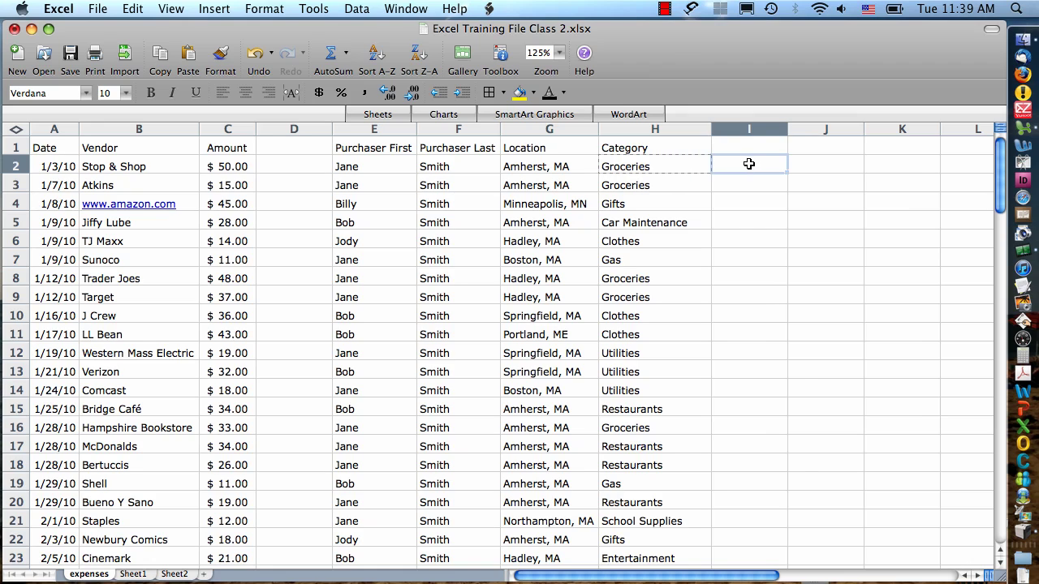
{"action": "right_click", "coordinate": [748, 164]}
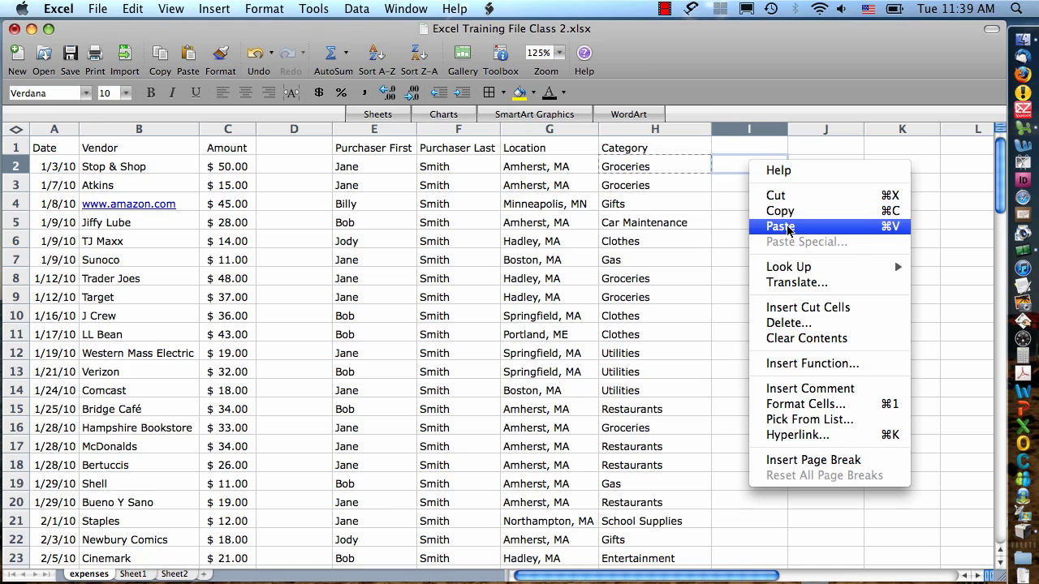
{"action": "left_click", "coordinate": [781, 226]}
{"action": "key", "text": "super+z"}
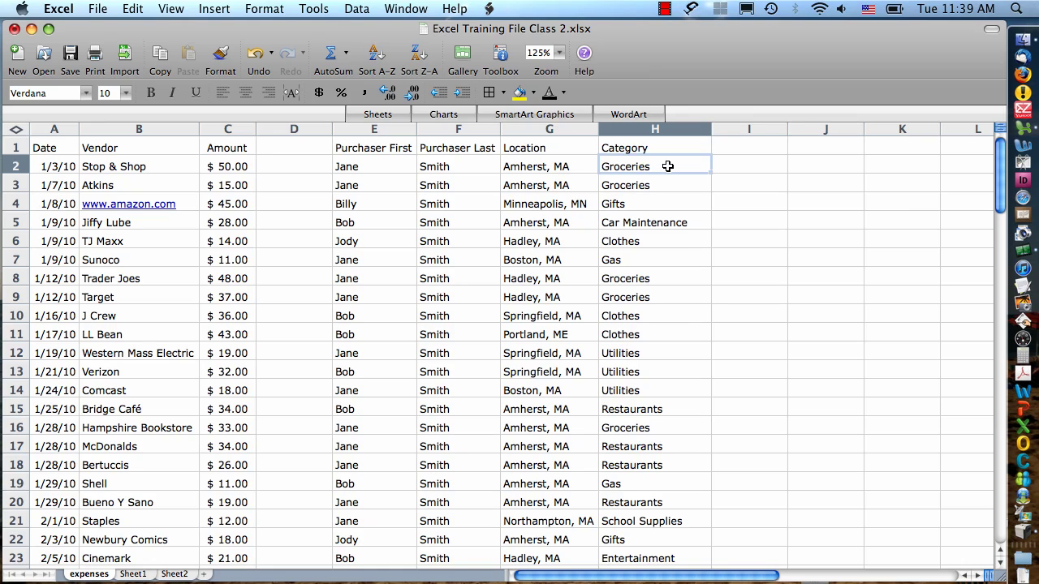
Copy Groceries from H2 into I2, then undo the paste.
{"action": "right_click", "coordinate": [667, 166]}
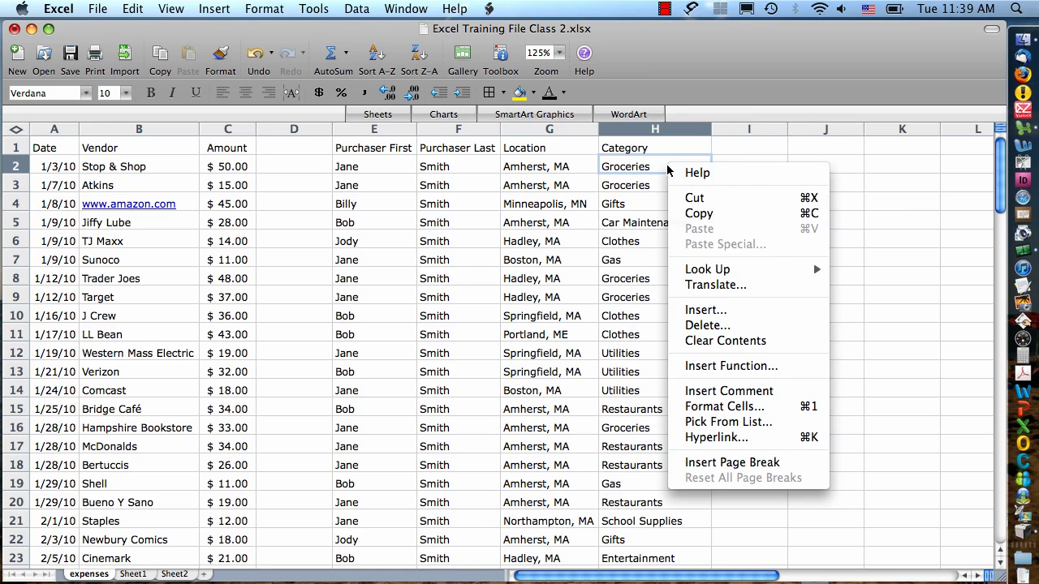
{"action": "left_click", "coordinate": [702, 214]}
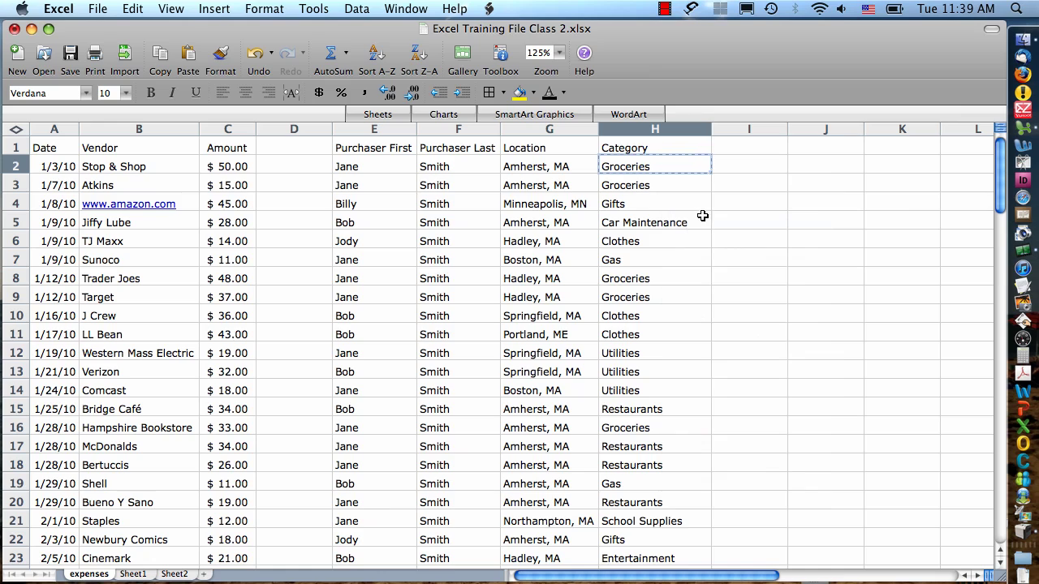
{"action": "left_click", "coordinate": [730, 160]}
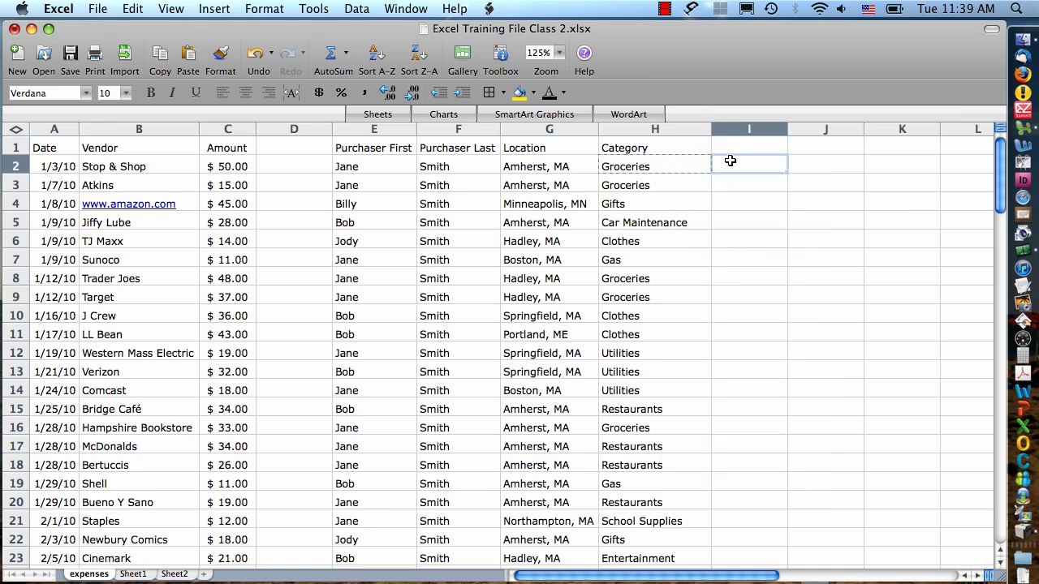
{"action": "right_click", "coordinate": [730, 161]}
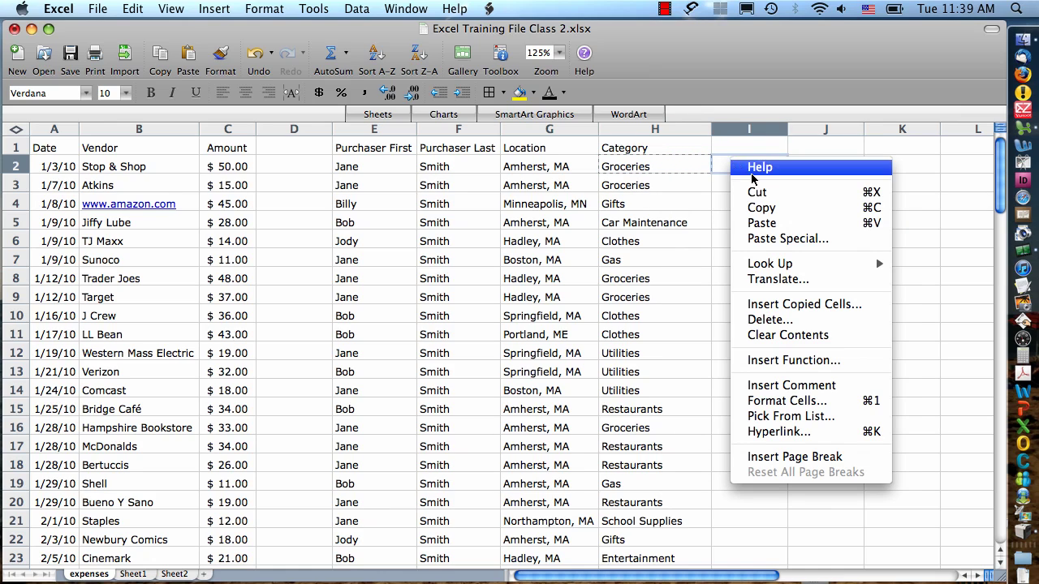
{"action": "left_click", "coordinate": [767, 224]}
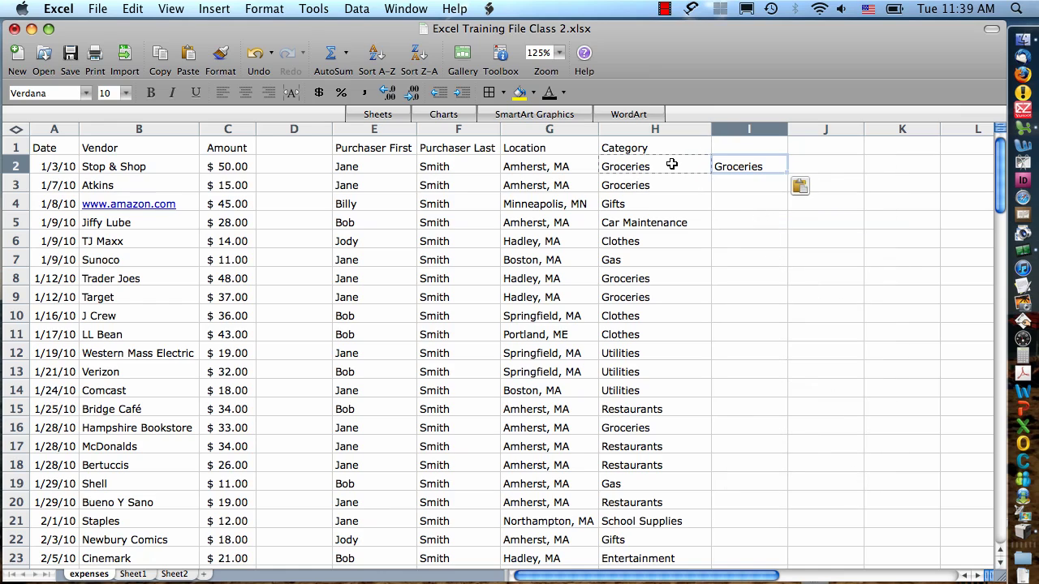
{"action": "key", "text": "super+z"}
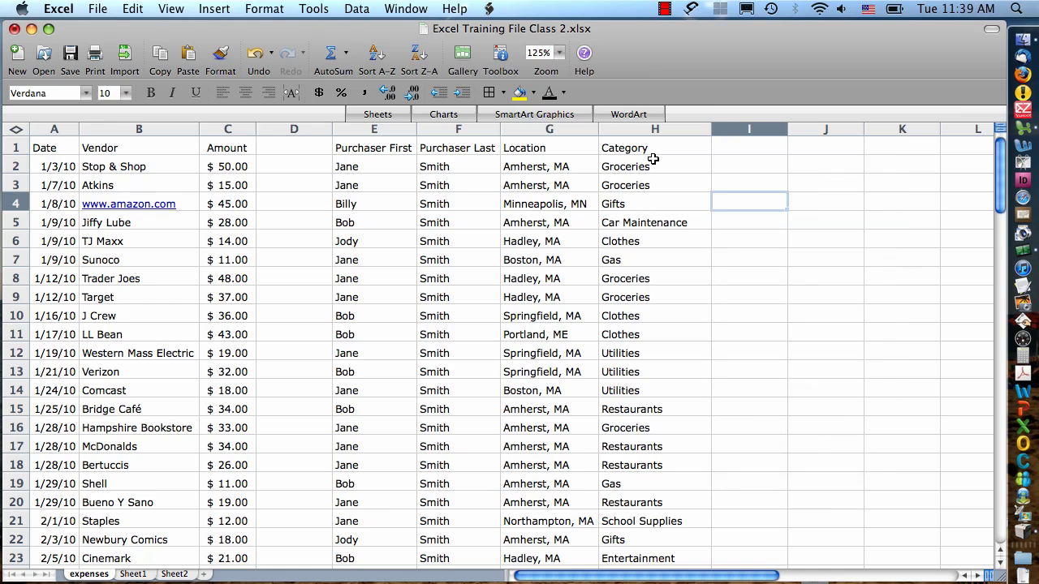
Copy the categories in H2:H8 and paste them into I2:I8.
{"action": "left_click_drag", "start_coordinate": [657, 165], "coordinate": [666, 268]}
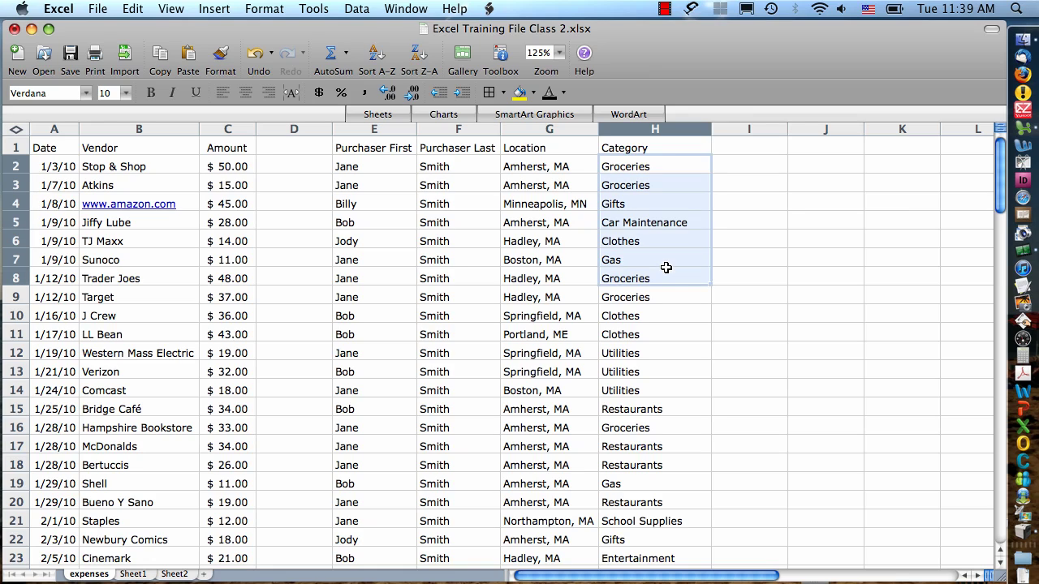
{"action": "right_click", "coordinate": [651, 219]}
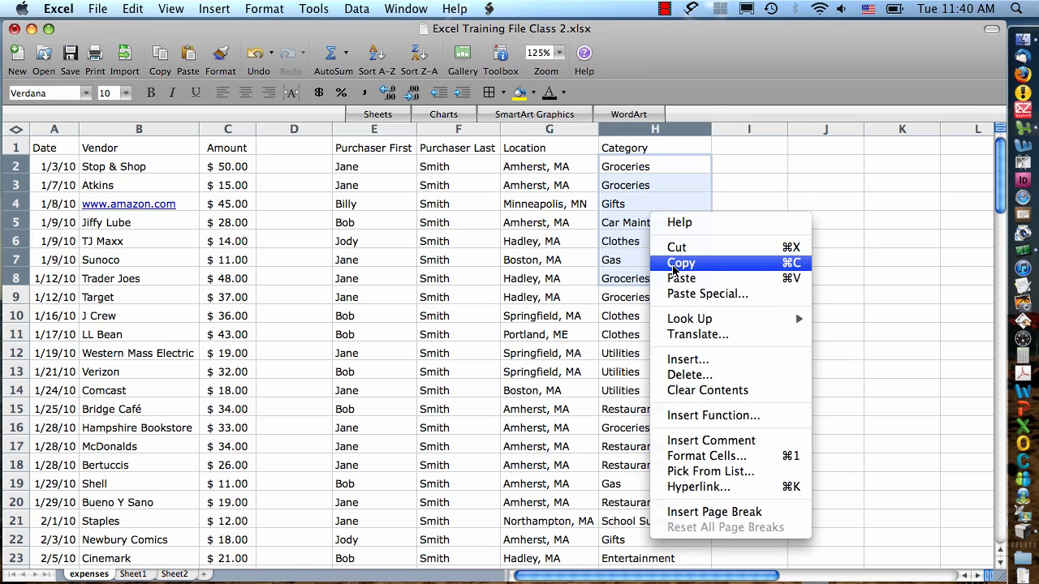
{"action": "left_click", "coordinate": [681, 263]}
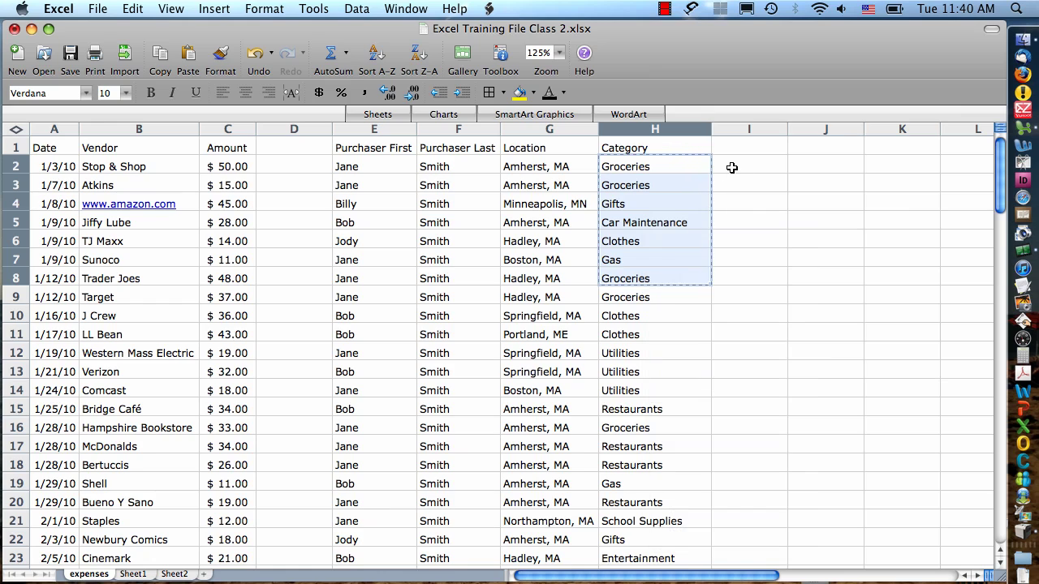
{"action": "left_click", "coordinate": [731, 167]}
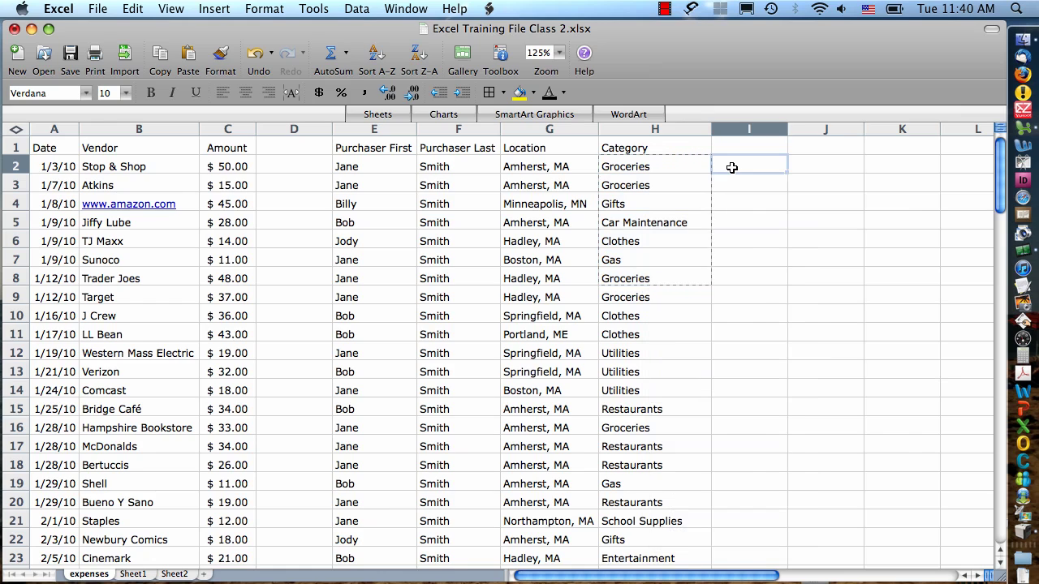
{"action": "right_click", "coordinate": [733, 167]}
{"action": "left_click", "coordinate": [774, 232]}
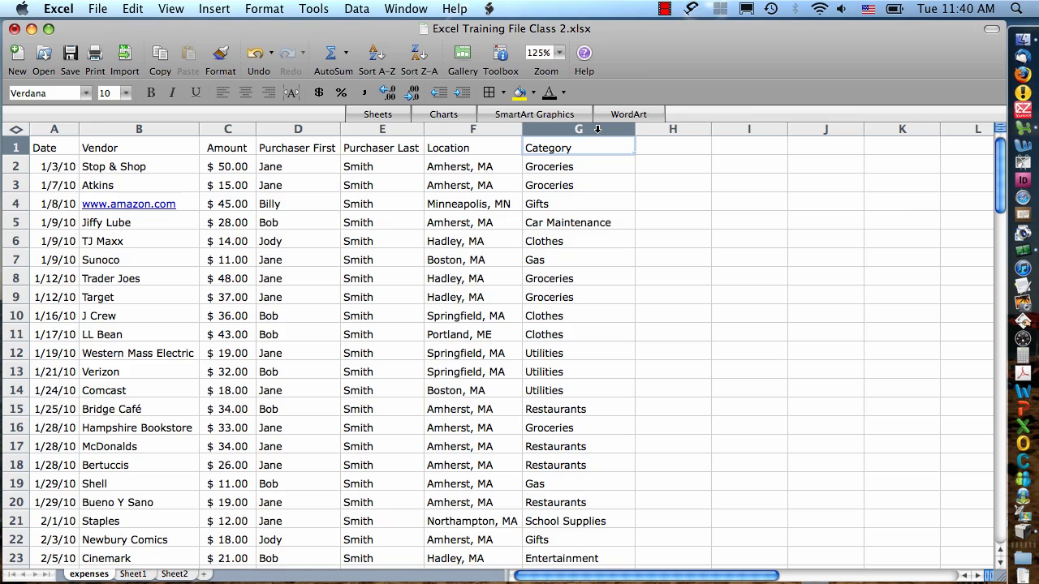
Cut Category column G and insert it at column D, right after Amount.
{"action": "left_click", "coordinate": [598, 129]}
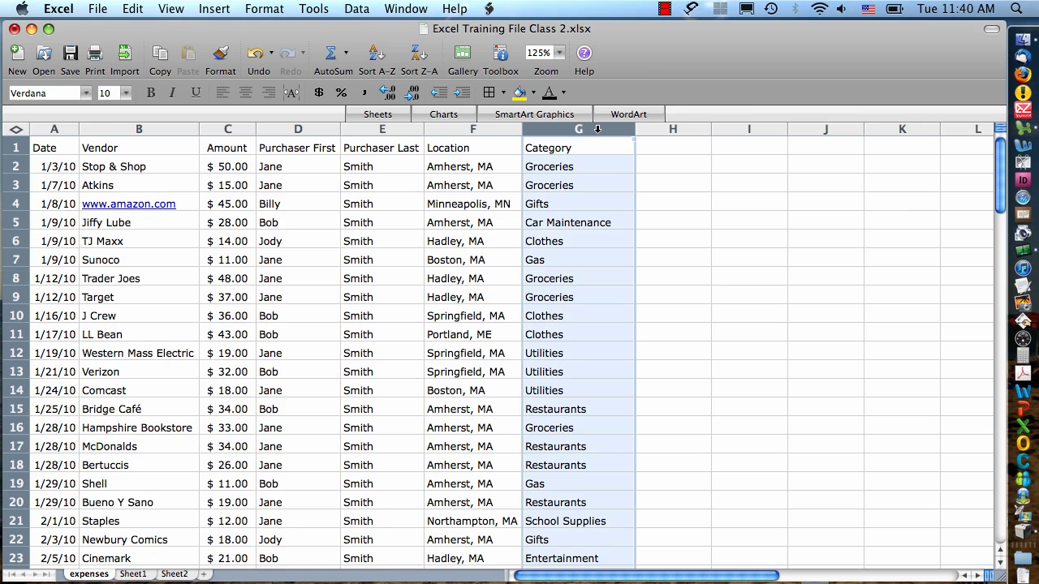
{"action": "right_click", "coordinate": [597, 129]}
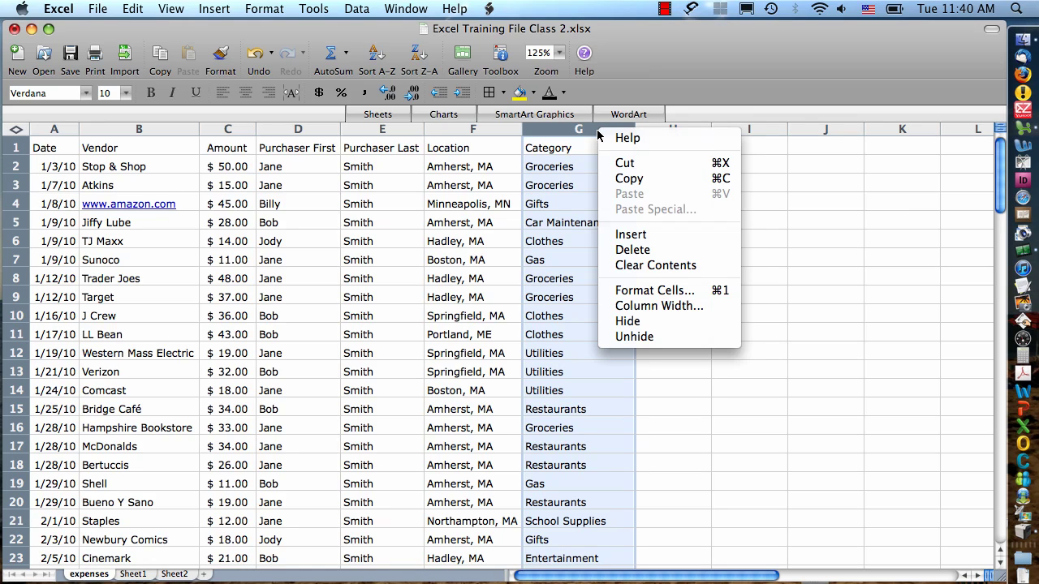
{"action": "left_click", "coordinate": [625, 164]}
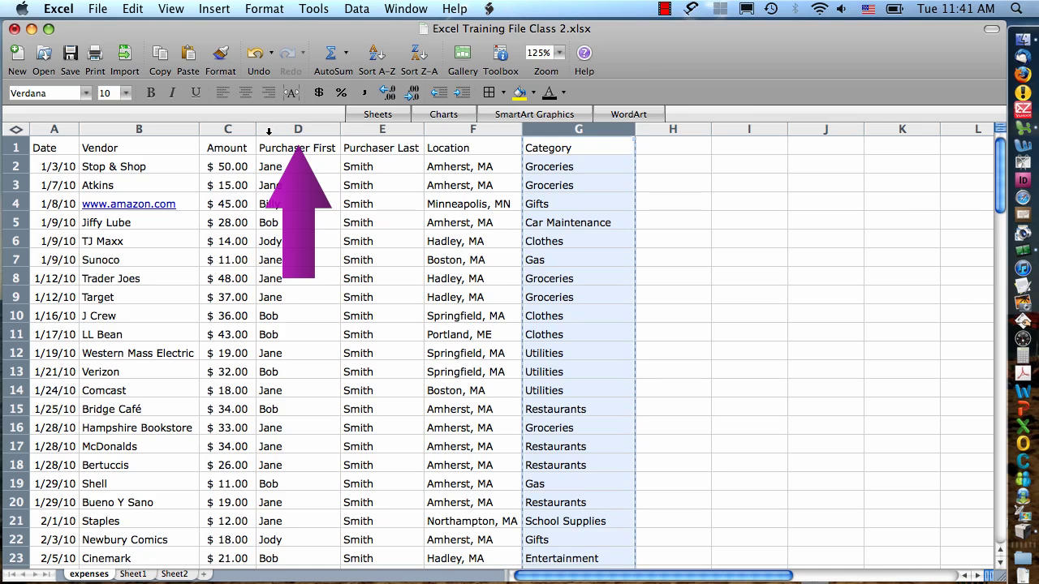
{"action": "left_click", "coordinate": [269, 132]}
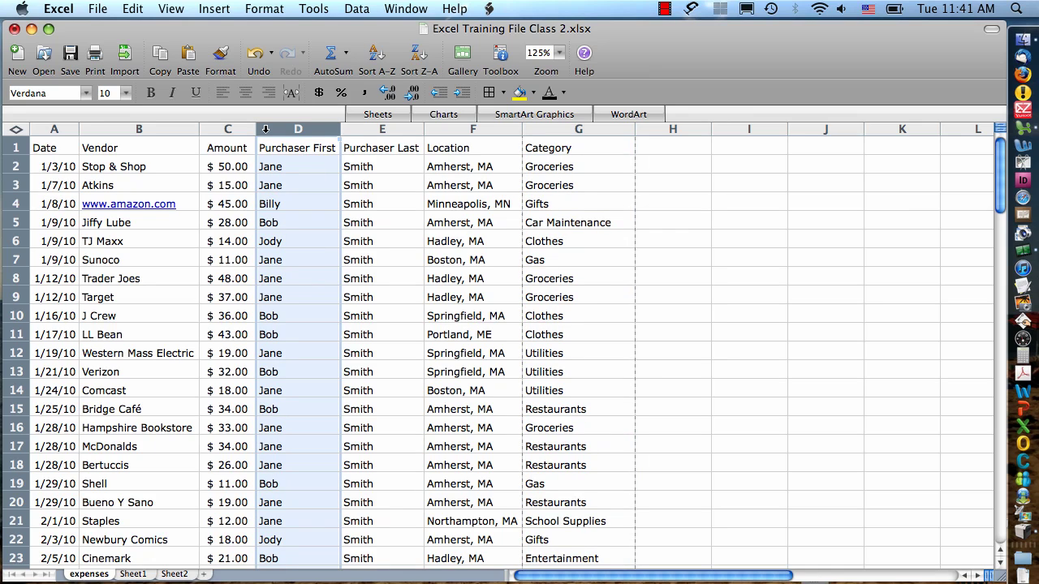
{"action": "right_click", "coordinate": [266, 132]}
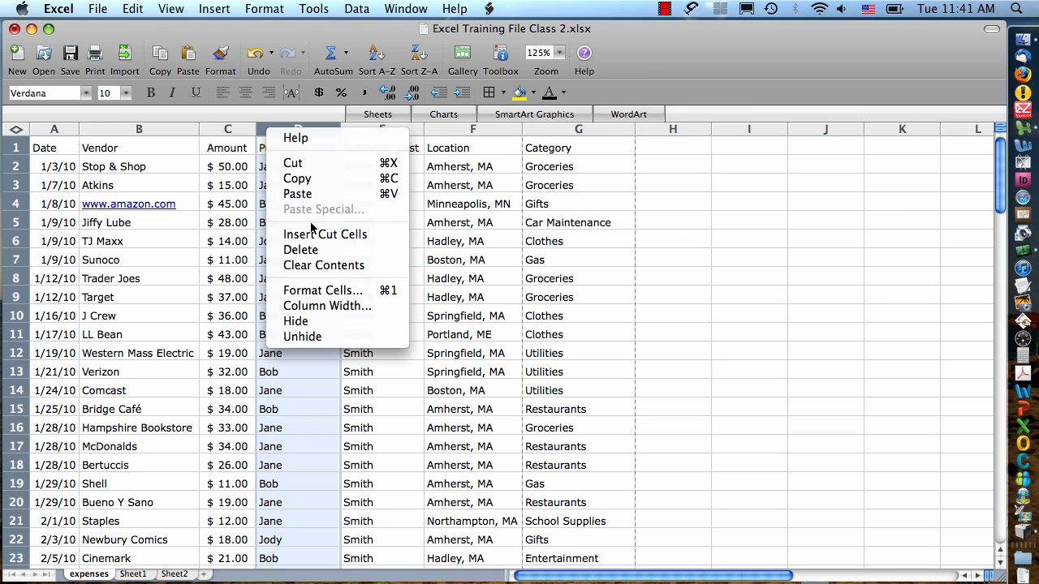
{"action": "left_click", "coordinate": [381, 243]}
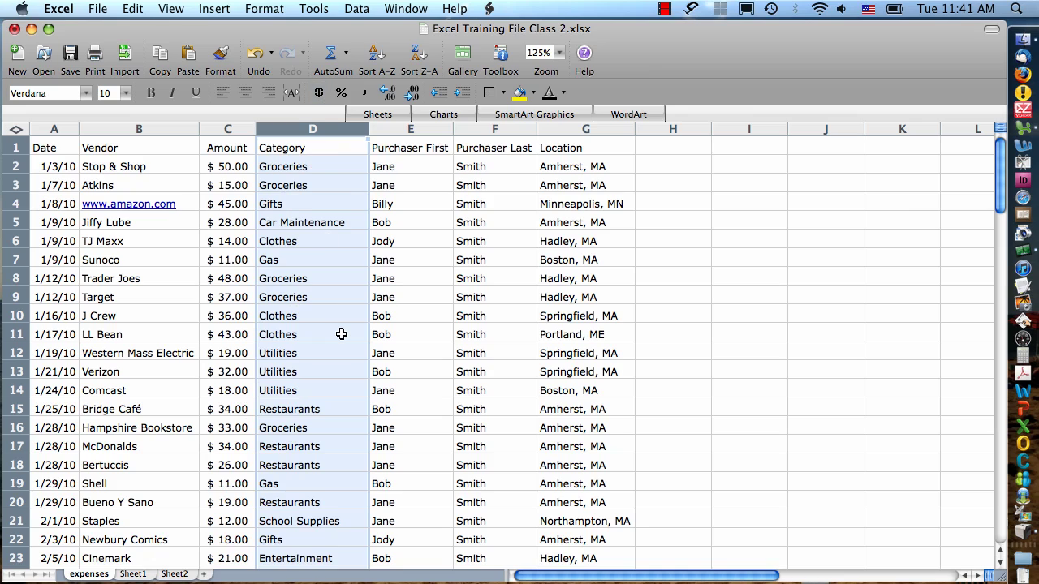
{"action": "left_click", "coordinate": [400, 179]}
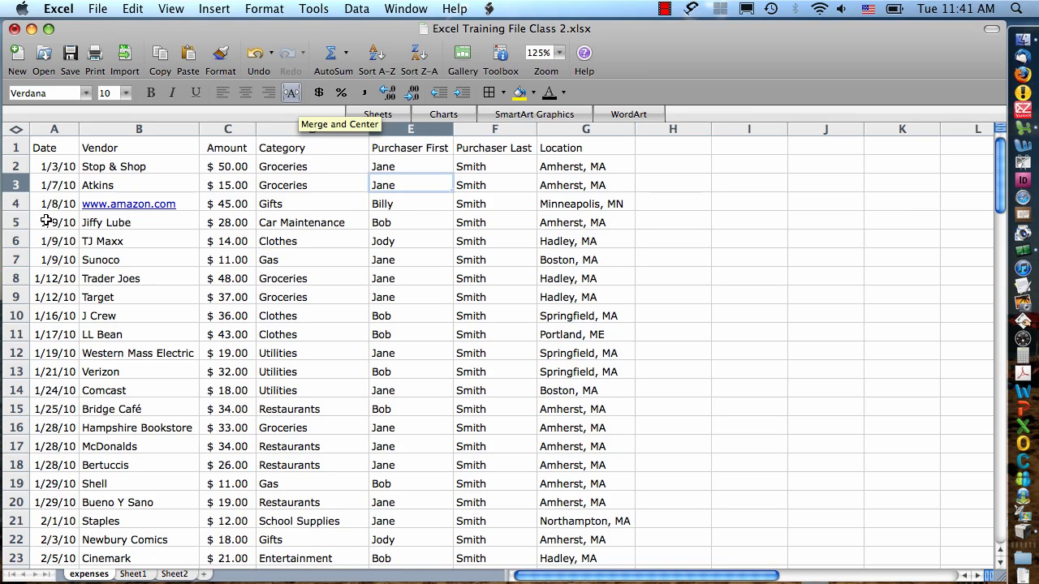
Cut the J Crew row 10 and insert it at row 2, above Stop & Shop.
{"action": "left_click", "coordinate": [16, 316]}
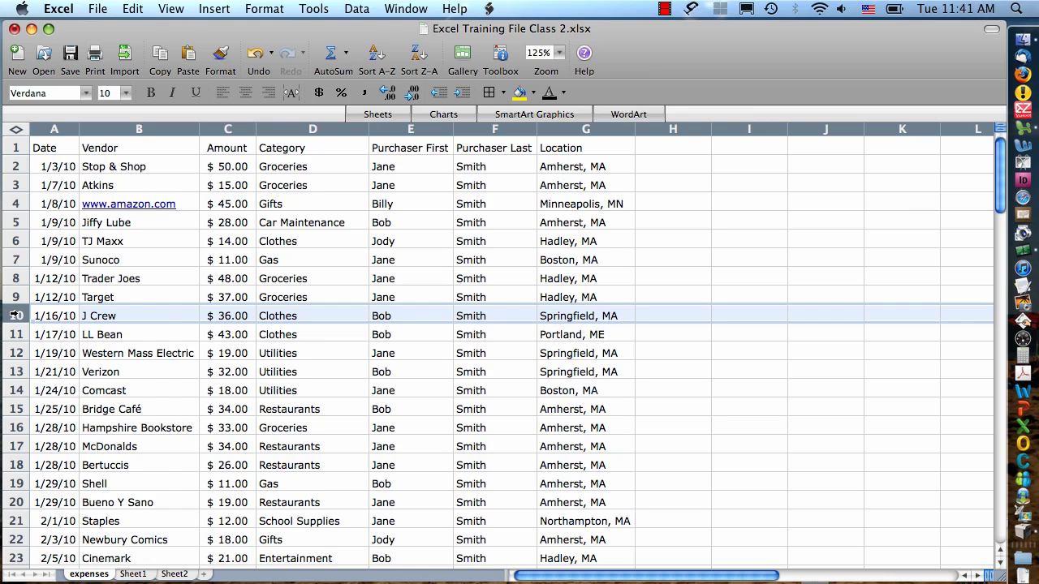
{"action": "right_click", "coordinate": [14, 315]}
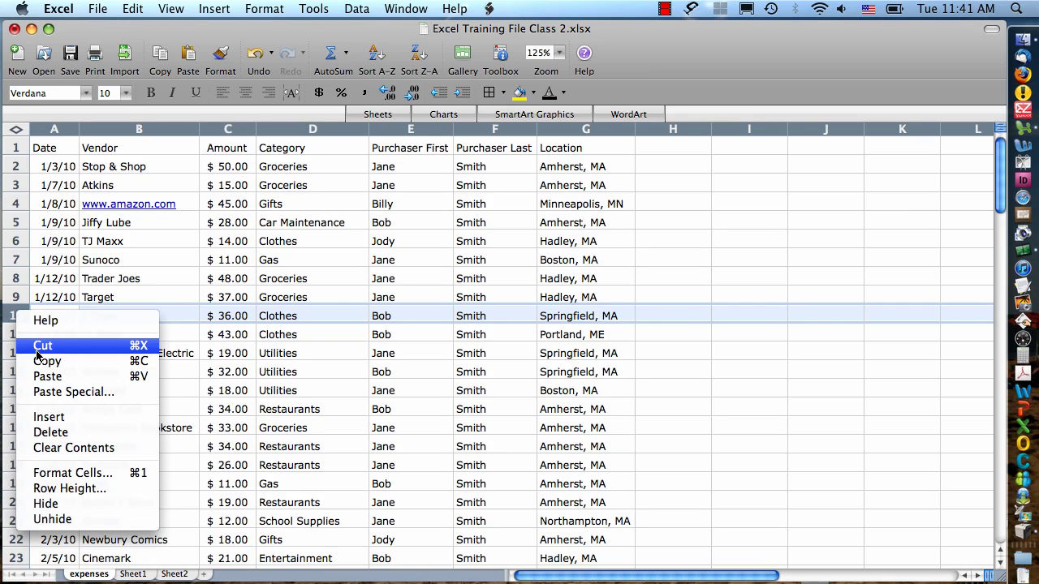
{"action": "left_click", "coordinate": [42, 346]}
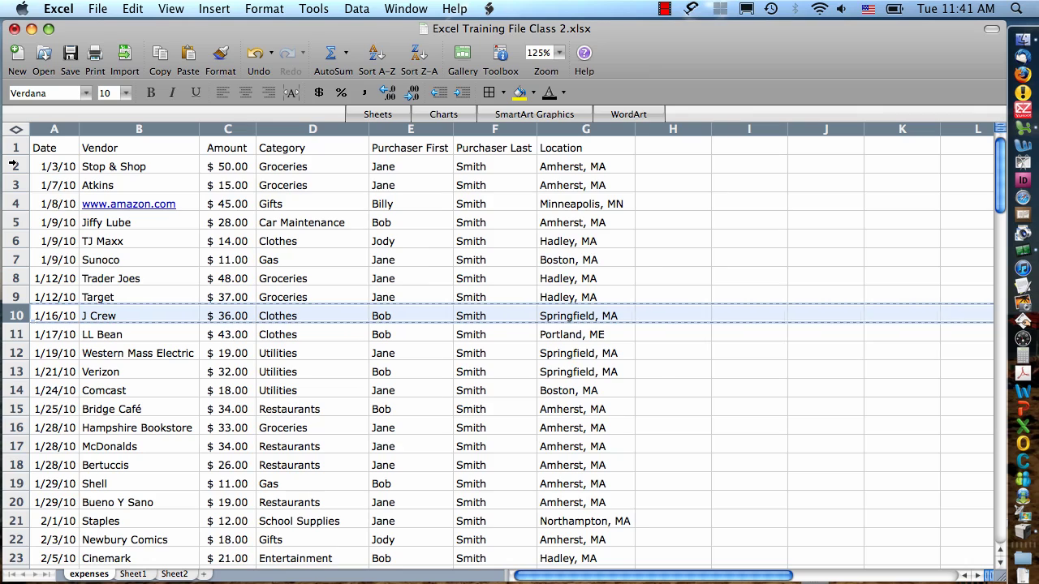
{"action": "left_click", "coordinate": [13, 165]}
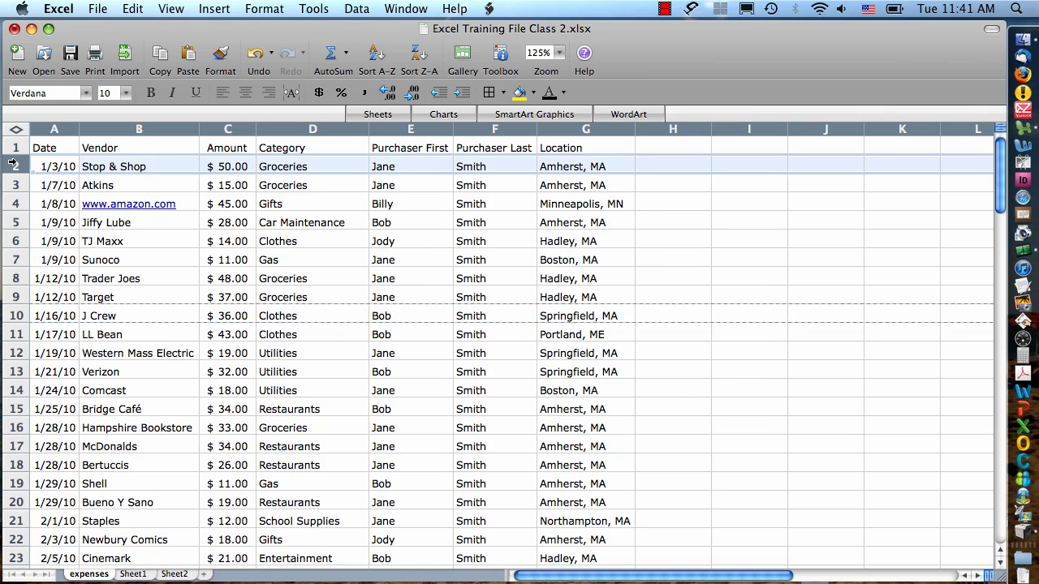
{"action": "right_click", "coordinate": [14, 165]}
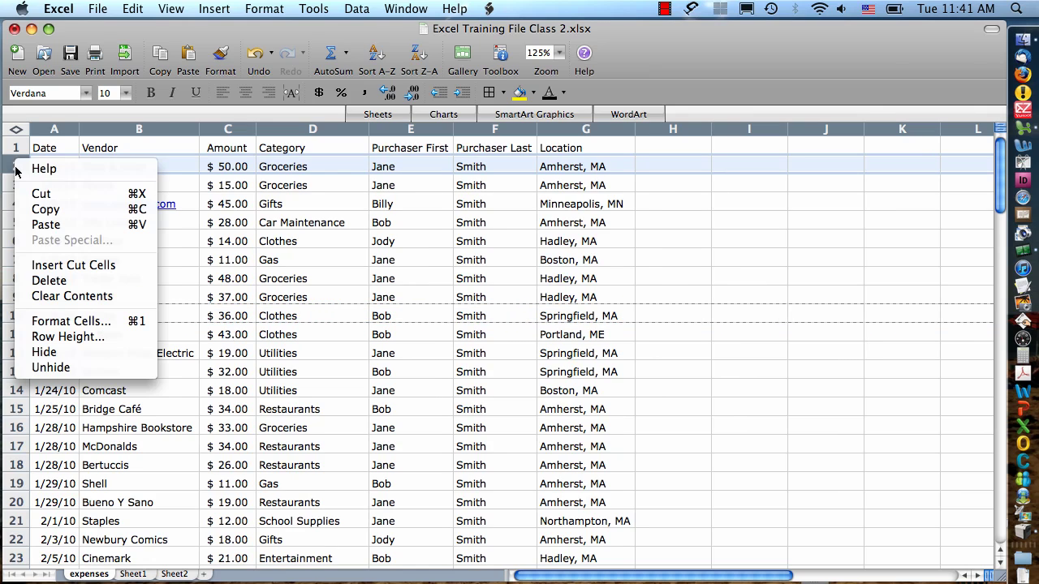
{"action": "left_click", "coordinate": [58, 265]}
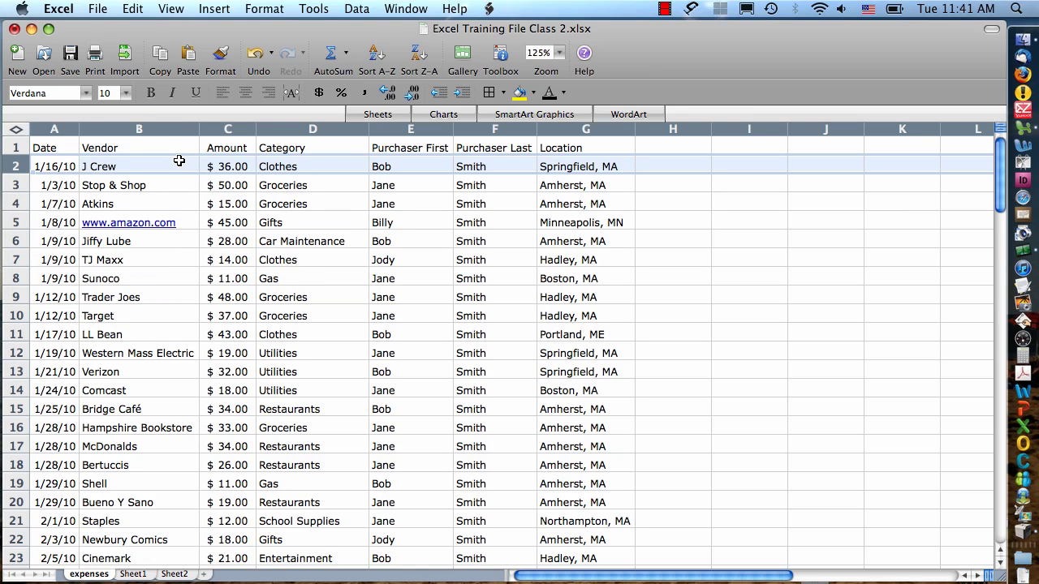
{"action": "left_click", "coordinate": [181, 161]}
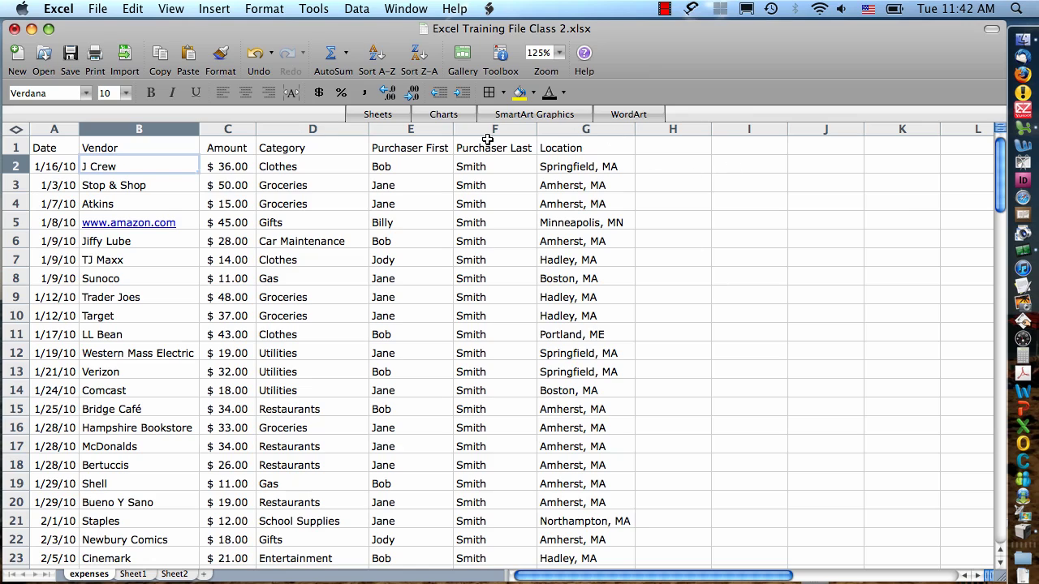
Cut the Category column D and choose an option from empty column H's context menu.
{"action": "left_click", "coordinate": [269, 133]}
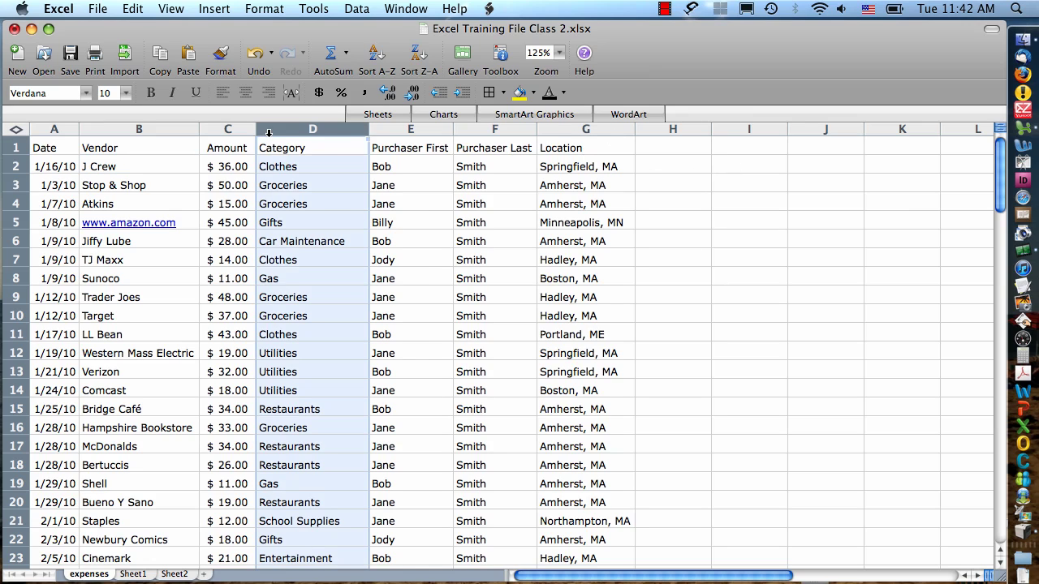
{"action": "right_click", "coordinate": [269, 133]}
{"action": "left_click", "coordinate": [304, 168]}
{"action": "left_click", "coordinate": [652, 129]}
{"action": "right_click", "coordinate": [652, 129]}
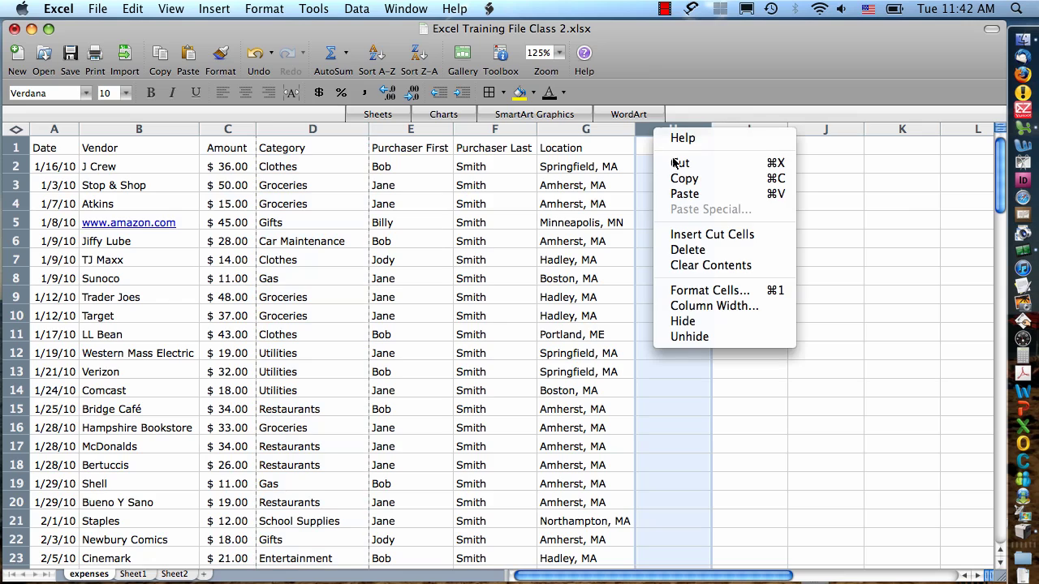
{"action": "left_click", "coordinate": [679, 195]}
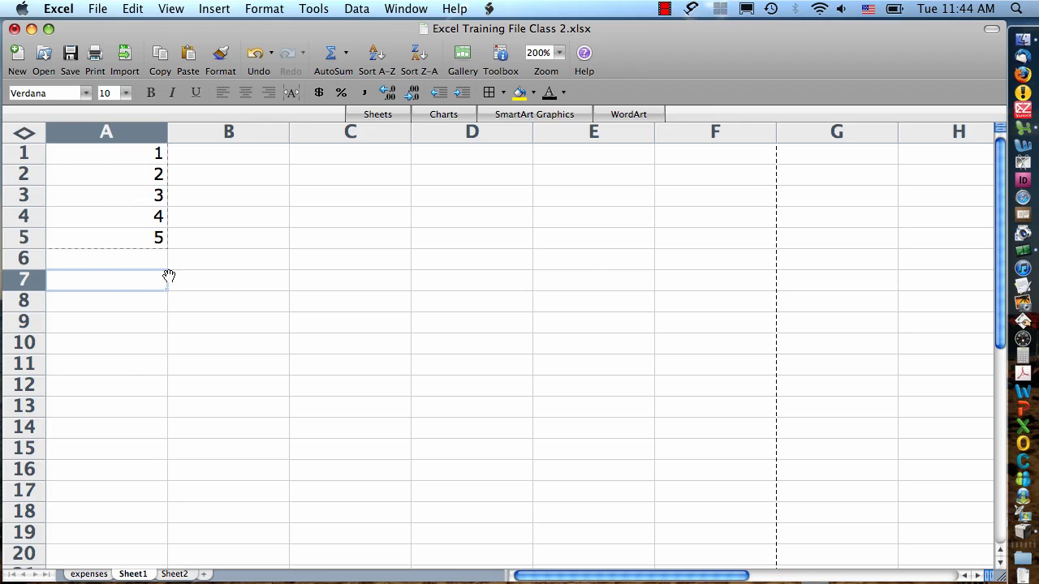
Copy A1:A5 (numbers 1–5) and open Paste Special on cell A7.
{"action": "left_click_drag", "start_coordinate": [86, 154], "coordinate": [88, 238]}
{"action": "right_click", "coordinate": [95, 193]}
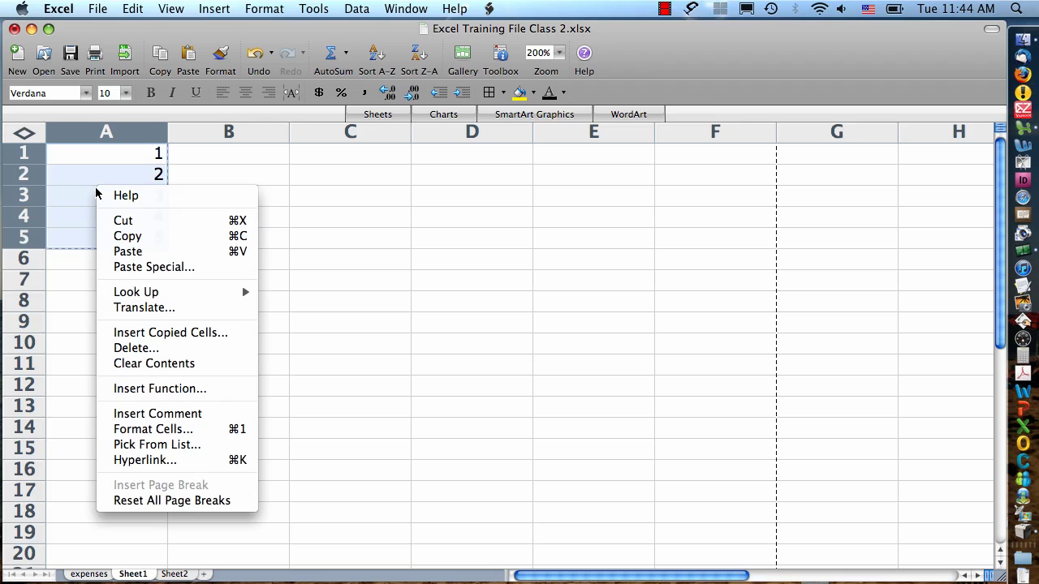
{"action": "left_click", "coordinate": [135, 237]}
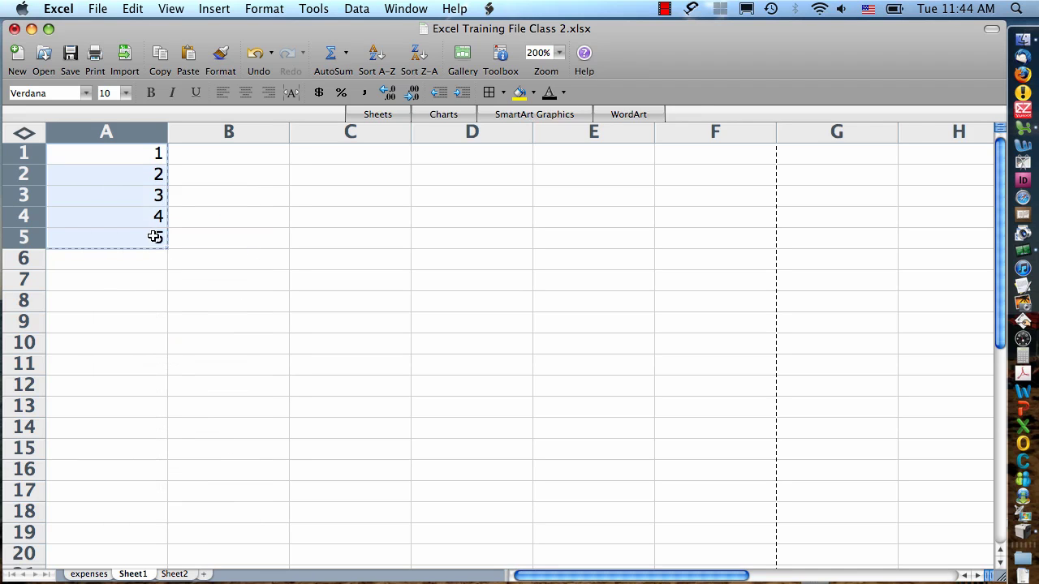
{"action": "left_click", "coordinate": [103, 284]}
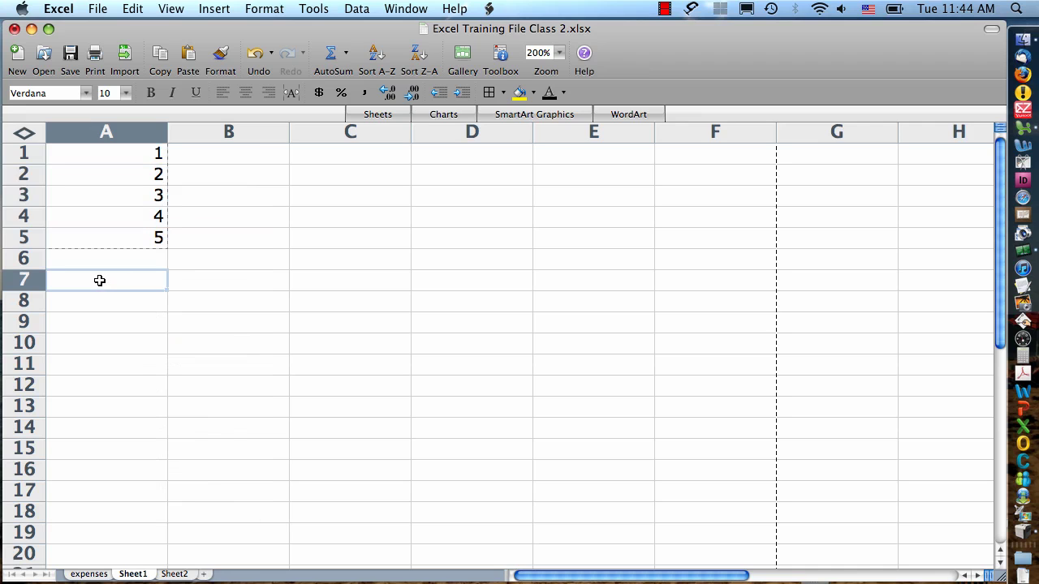
{"action": "right_click", "coordinate": [99, 280]}
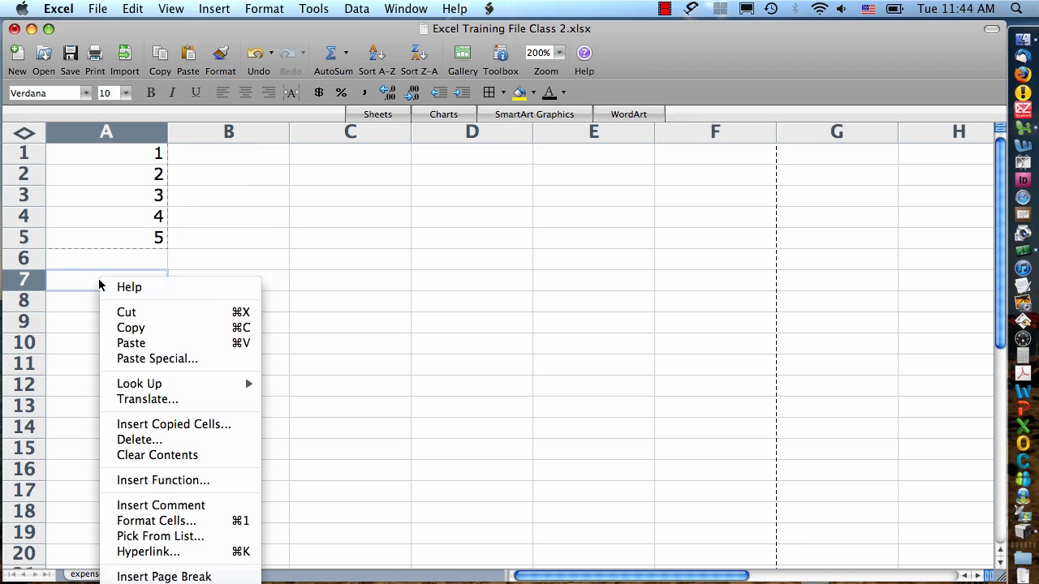
{"action": "left_click", "coordinate": [162, 361]}
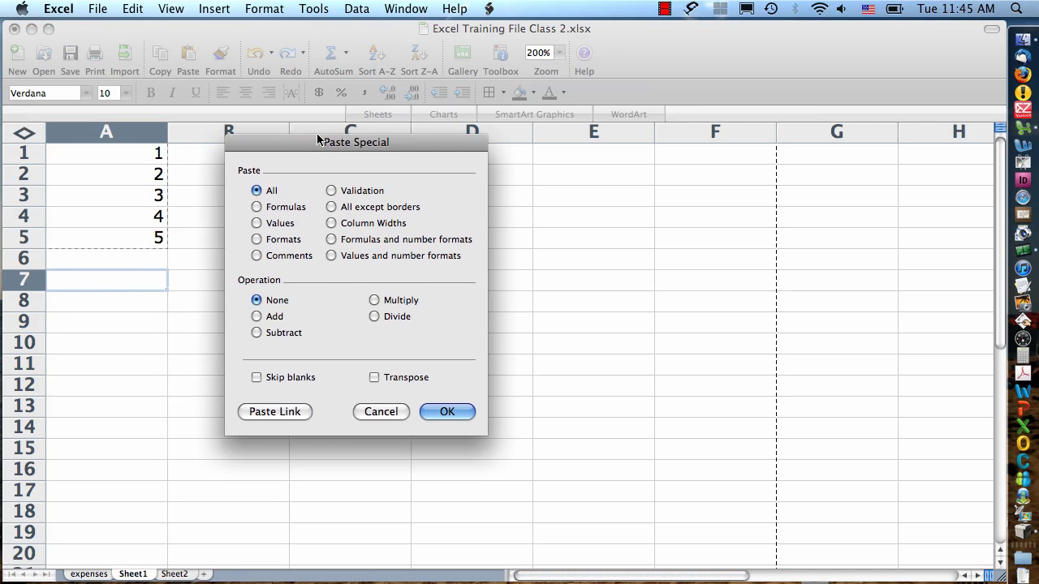
Paste the copied numbers with Transpose enabled so they fill A7:E7.
{"action": "left_click_drag", "start_coordinate": [317, 140], "coordinate": [310, 129]}
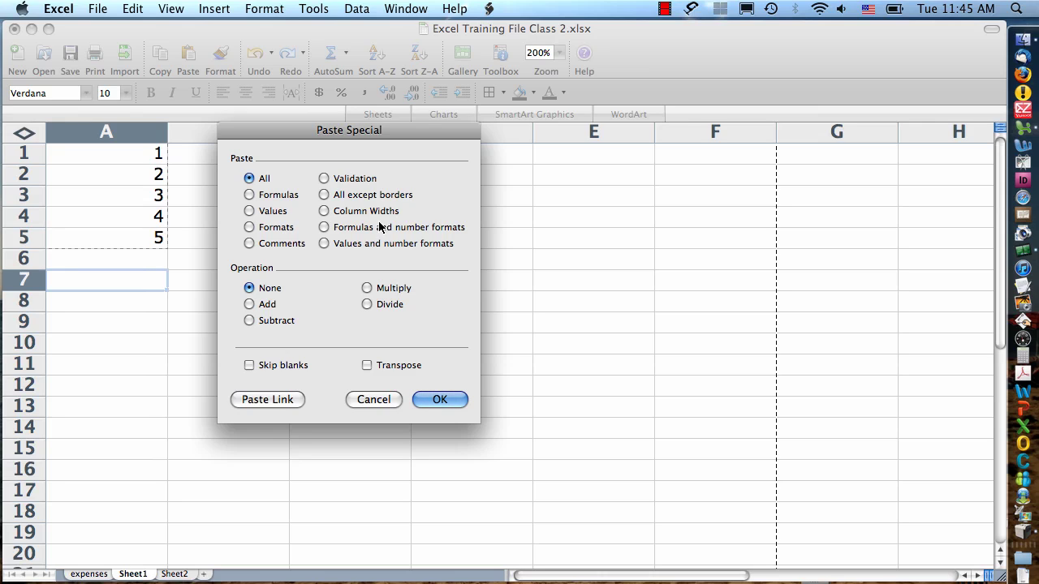
{"action": "left_click", "coordinate": [368, 366]}
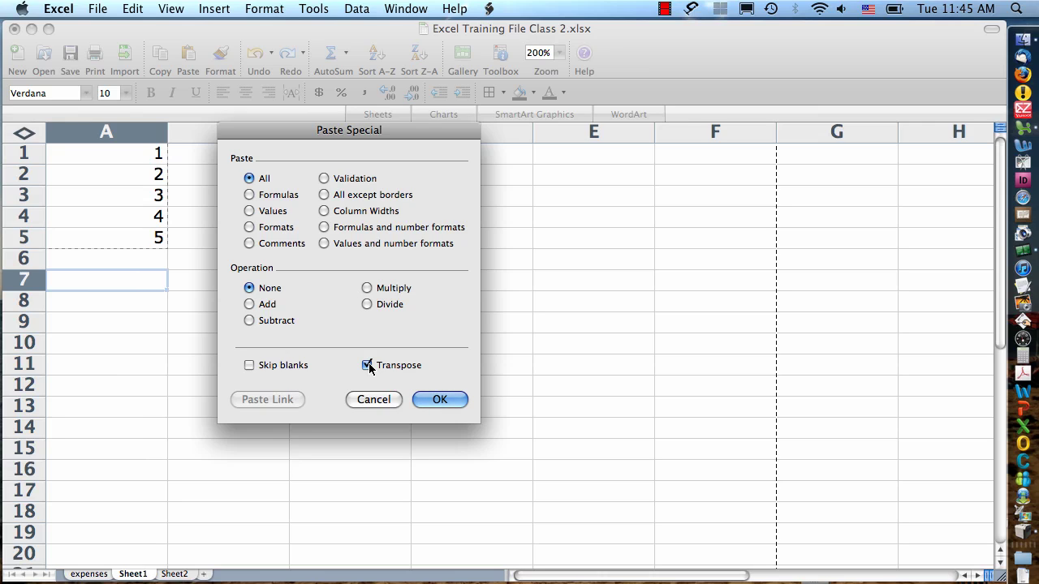
{"action": "left_click", "coordinate": [439, 399]}
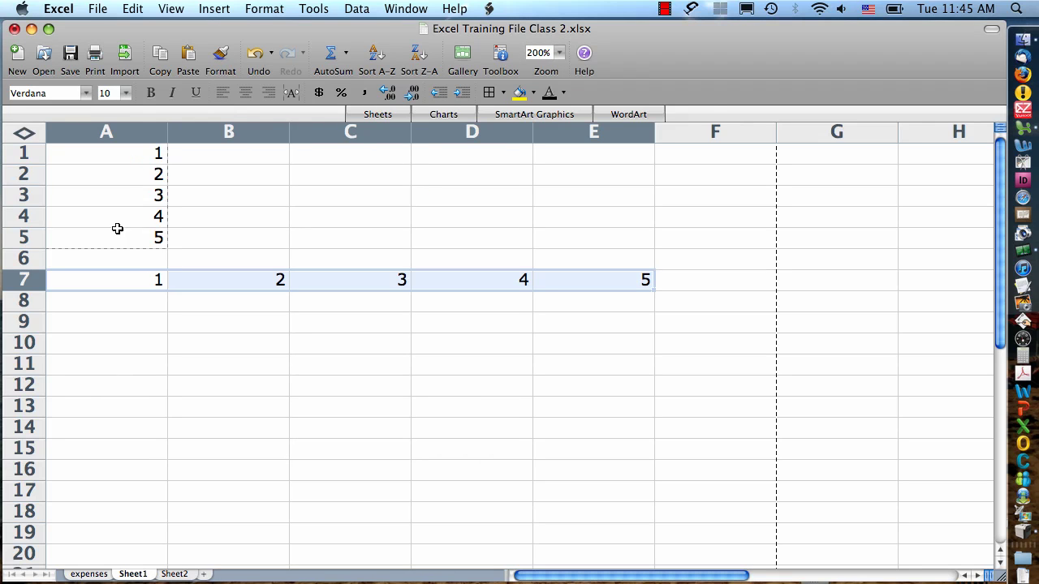